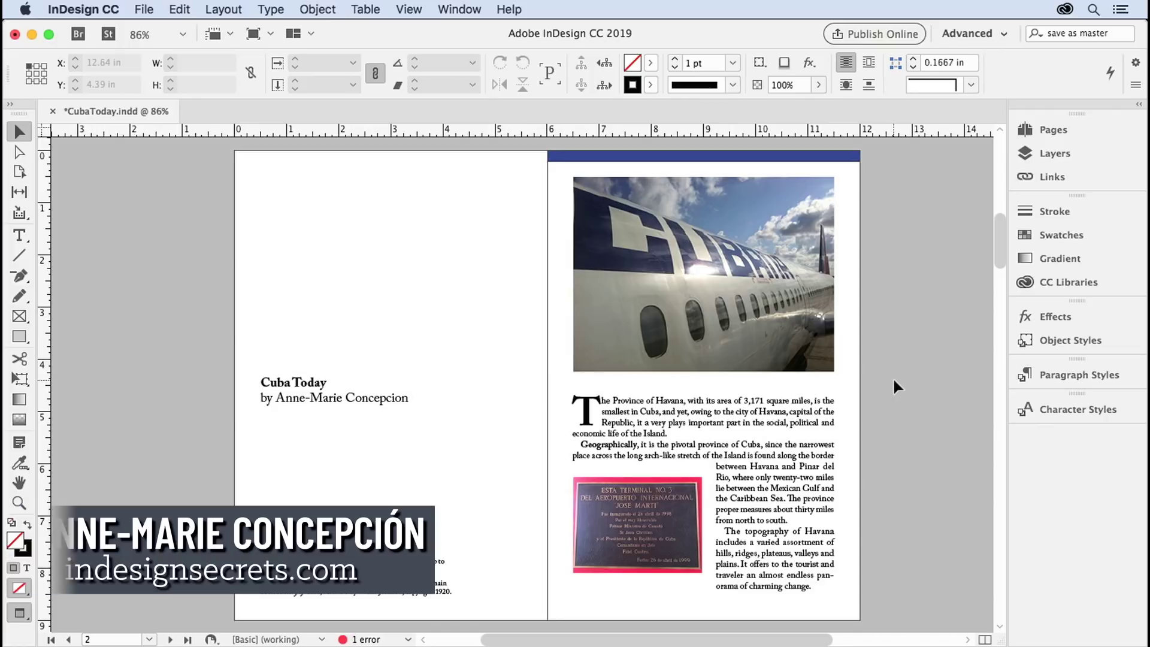
# Show the Pages panel, scroll through its thumbnails and open the A-Master spread.
pyautogui.click(1058, 132)
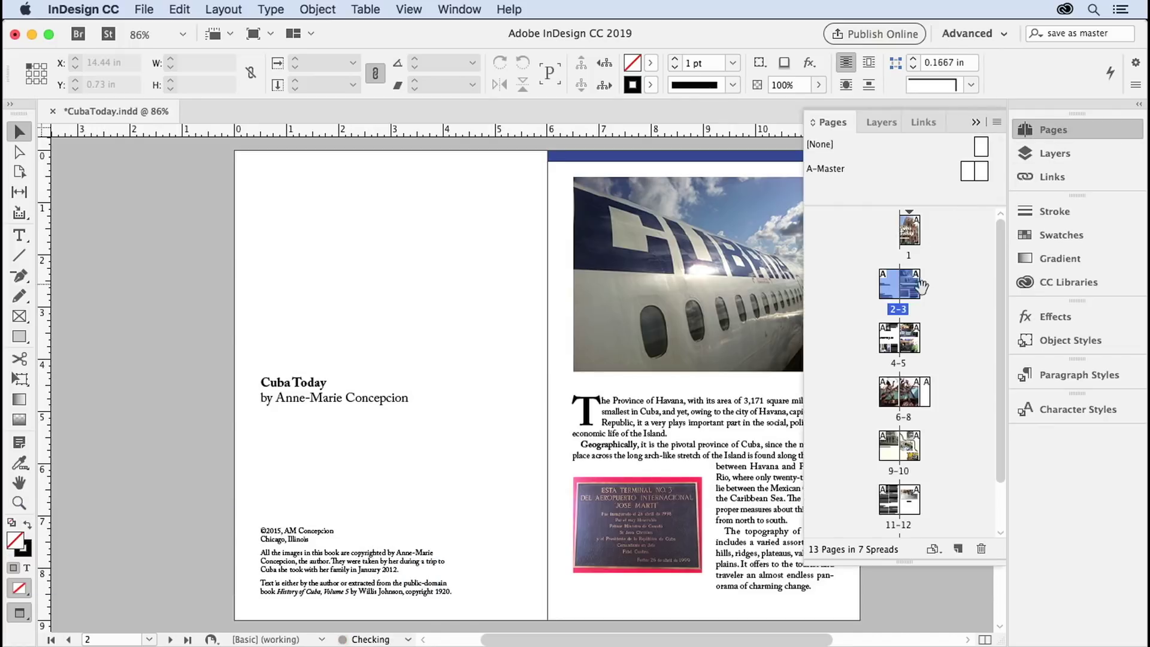
pyautogui.moveTo(999, 446); pyautogui.dragTo(995, 498)
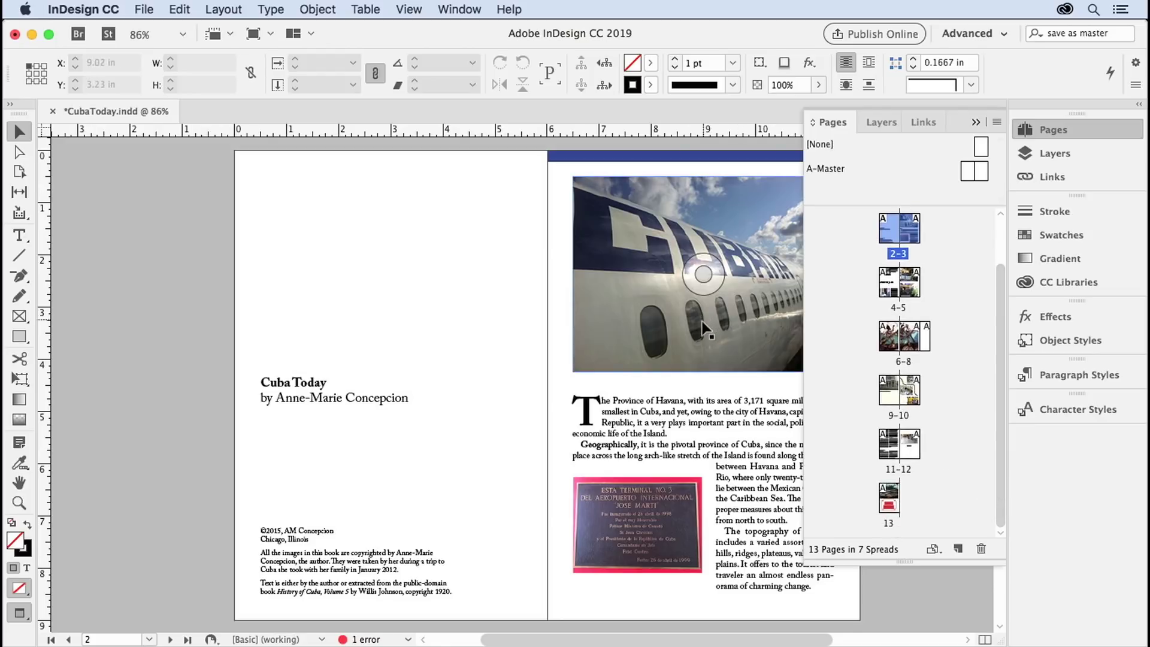
pyautogui.doubleClick(821, 169)
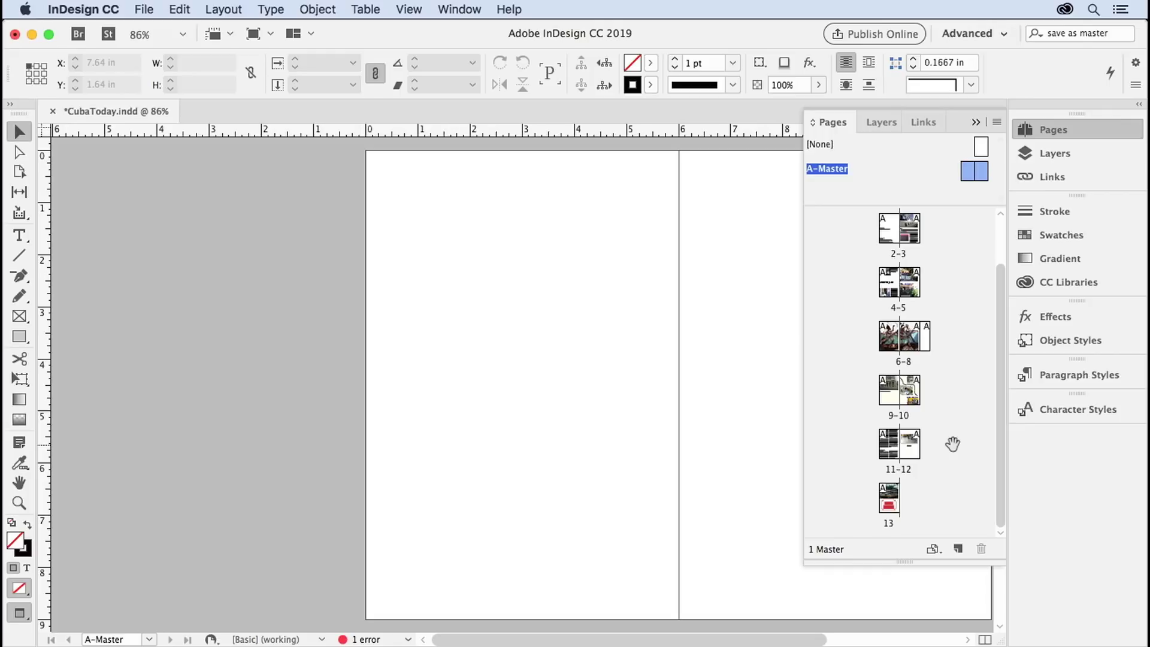
pyautogui.doubleClick(907, 246)
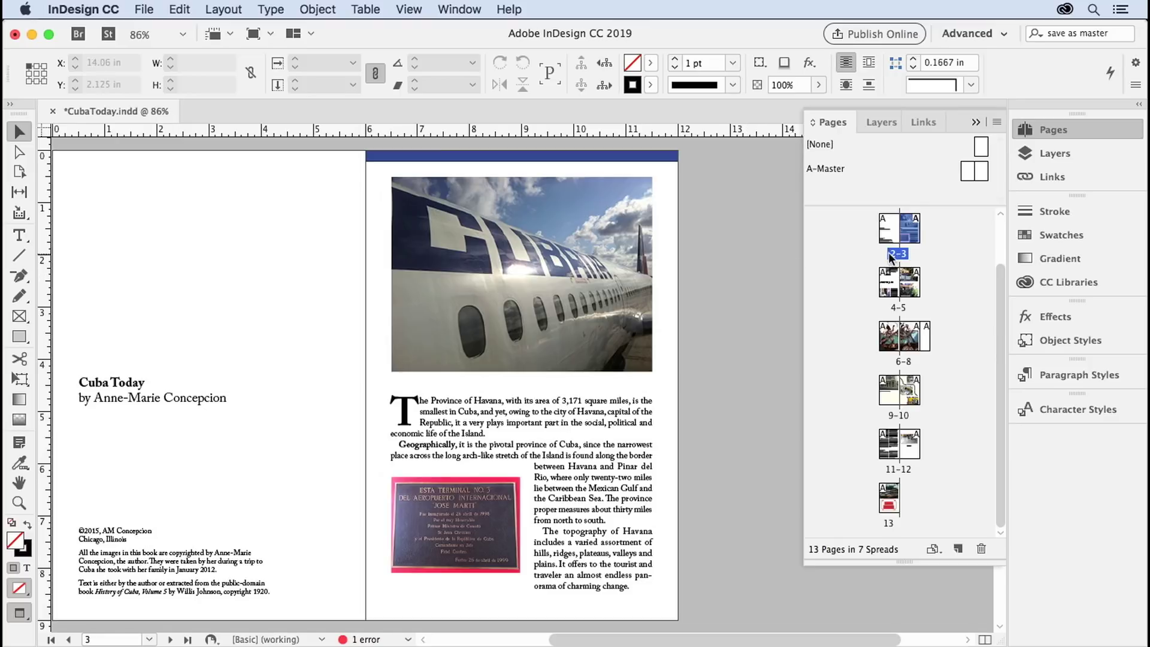
# Save spread 2-3 as the new B-Master with Save as Master, then enlarge the masters area.
pyautogui.moveTo(1000, 282); pyautogui.dragTo(1001, 249)
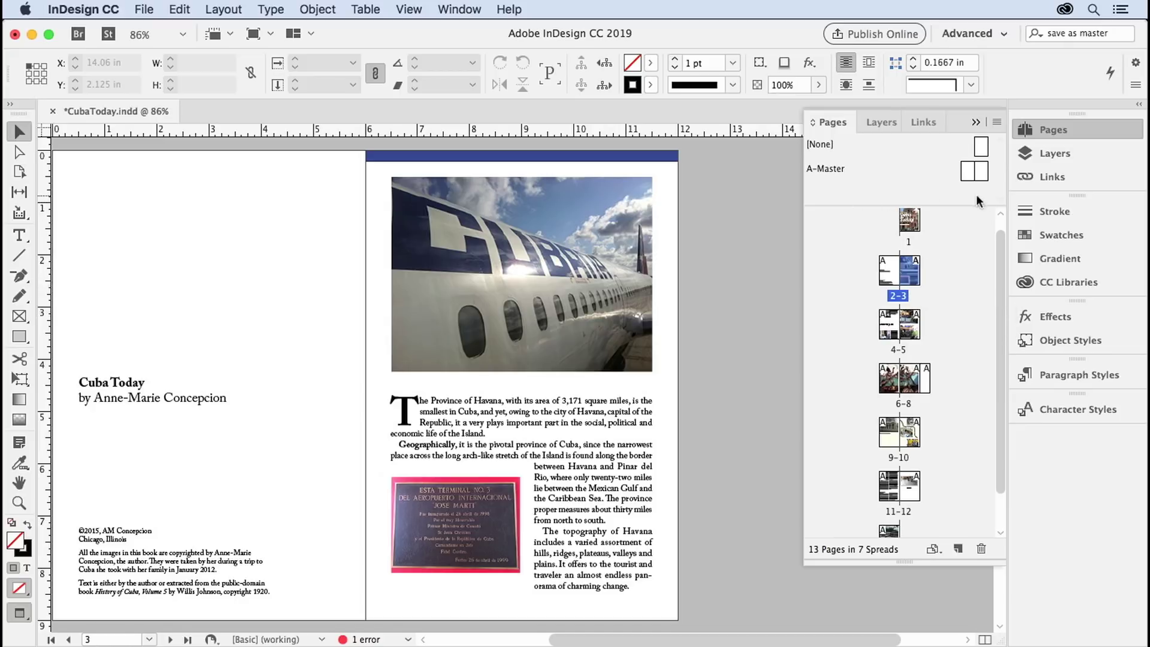
pyautogui.click(899, 299)
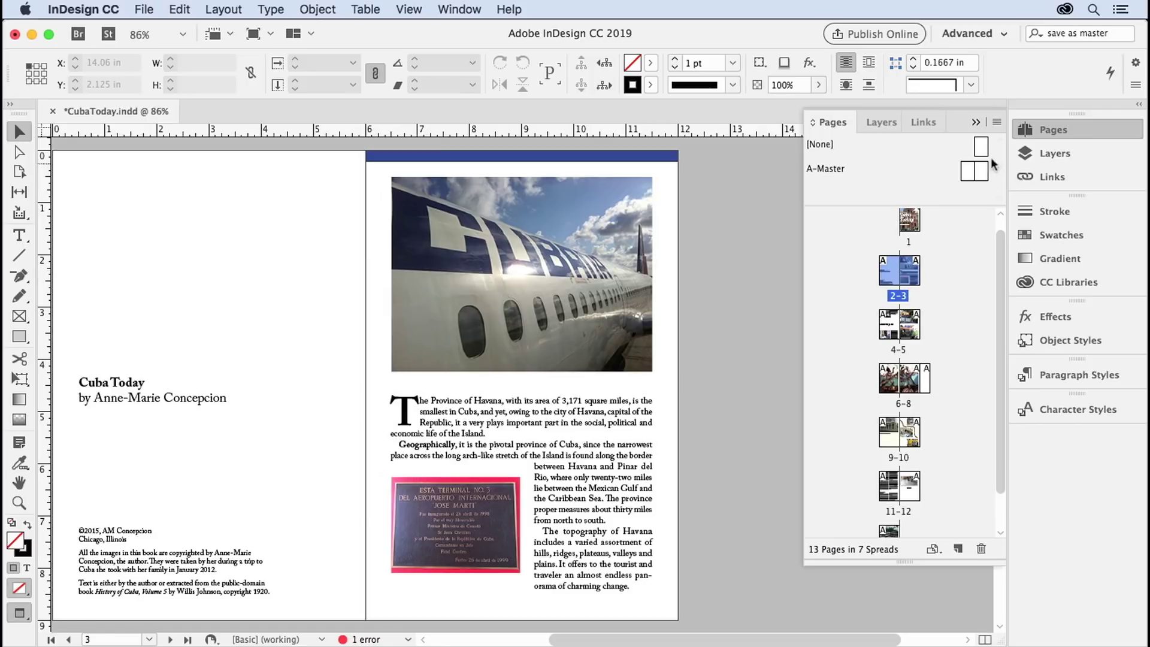
pyautogui.click(997, 123)
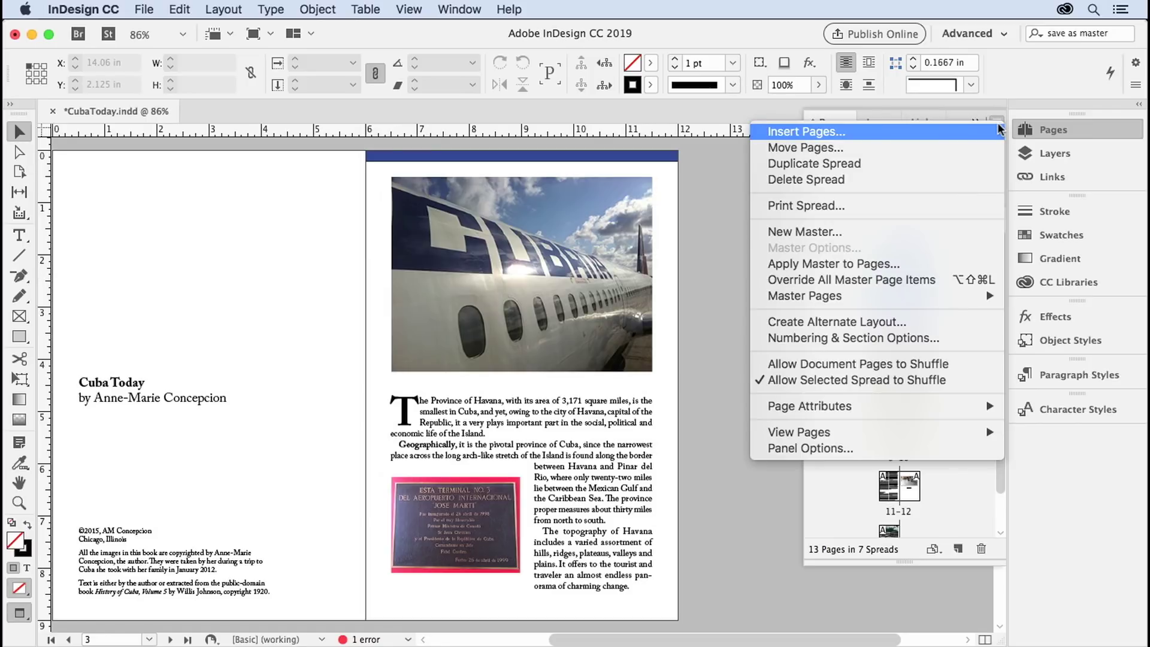
pyautogui.moveTo(938, 303)
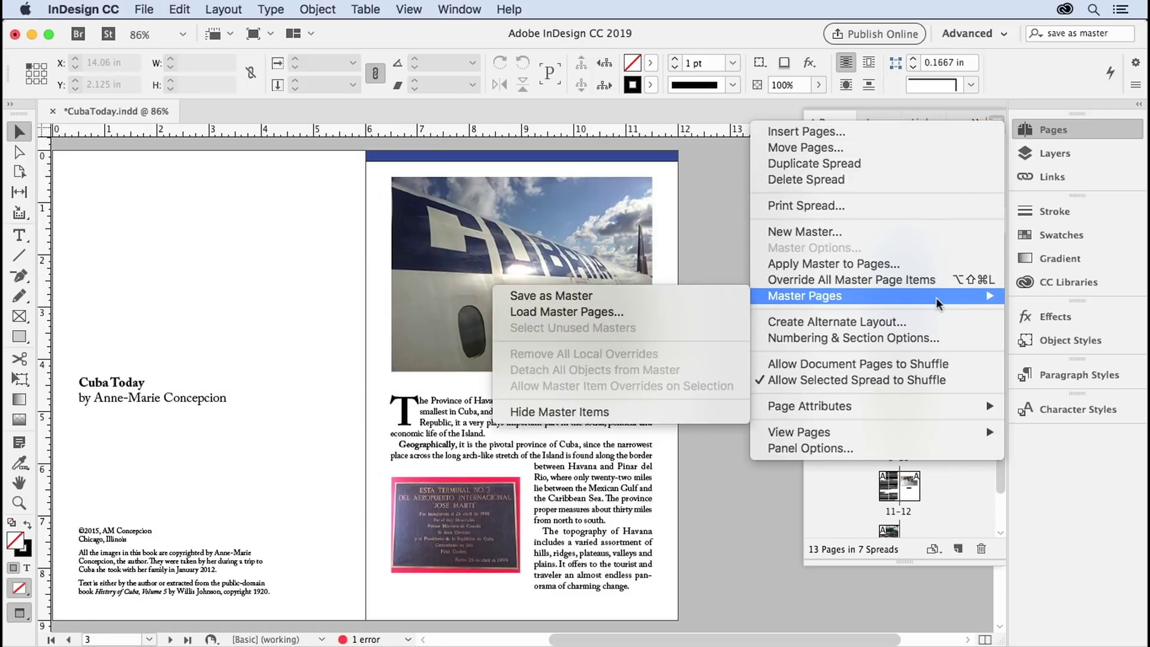
pyautogui.click(718, 295)
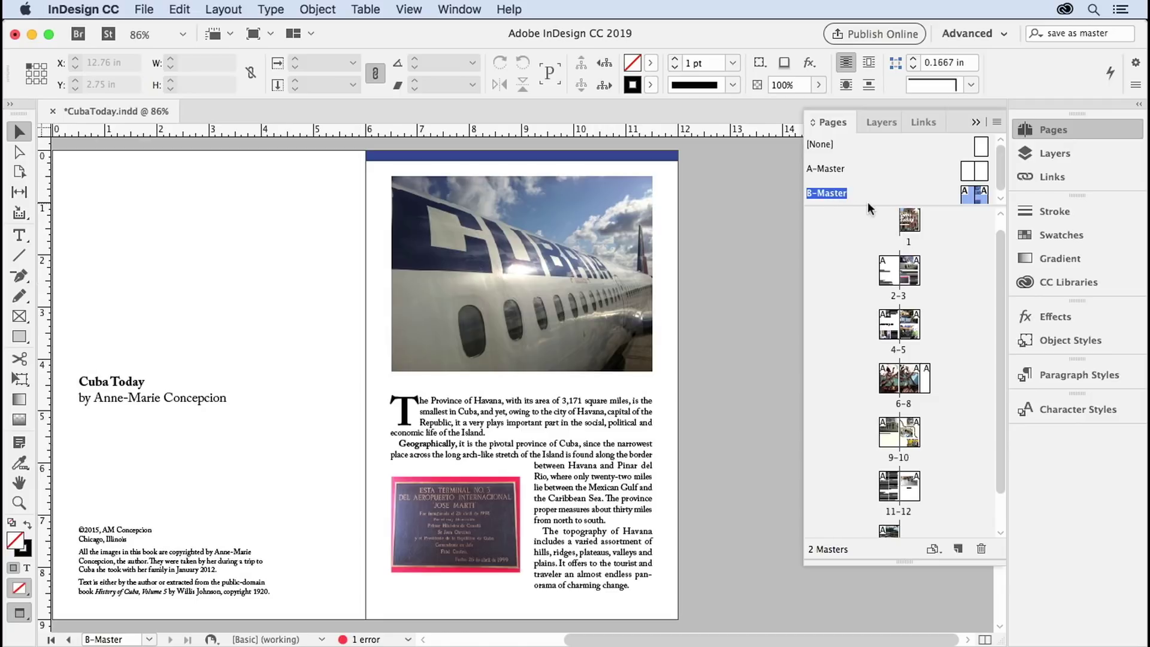
pyautogui.moveTo(869, 208); pyautogui.dragTo(870, 247)
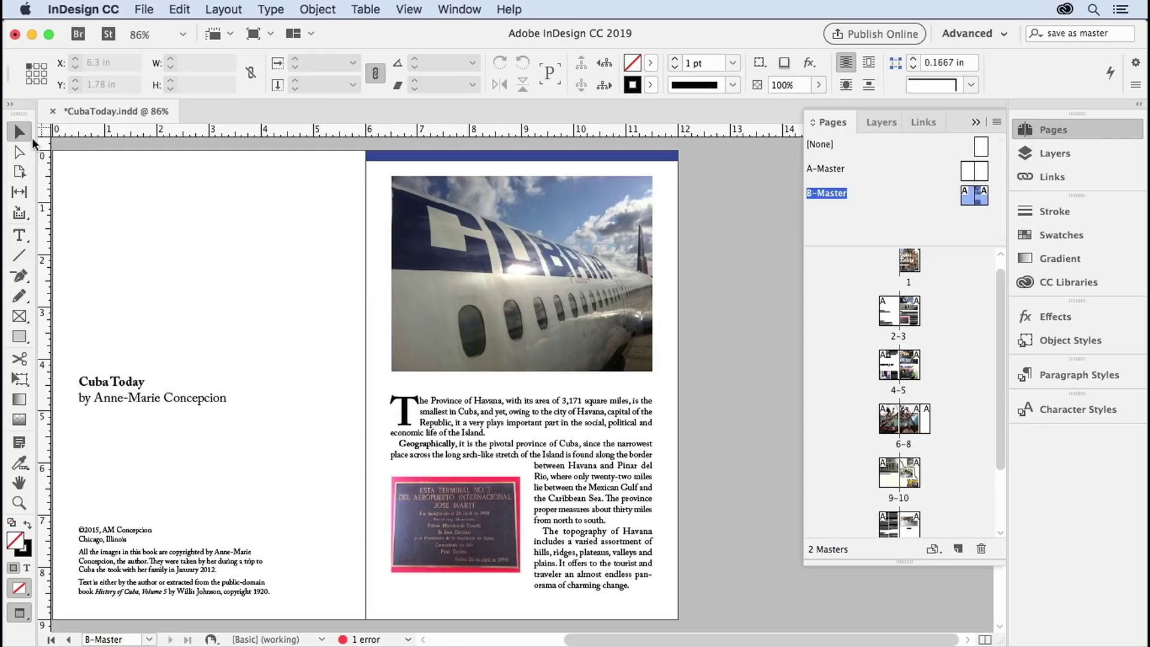
# Switch to Normal view and delete the airplane photo and the right-page body story on B-Master.
pyautogui.press('w')
pyautogui.click(474, 308)
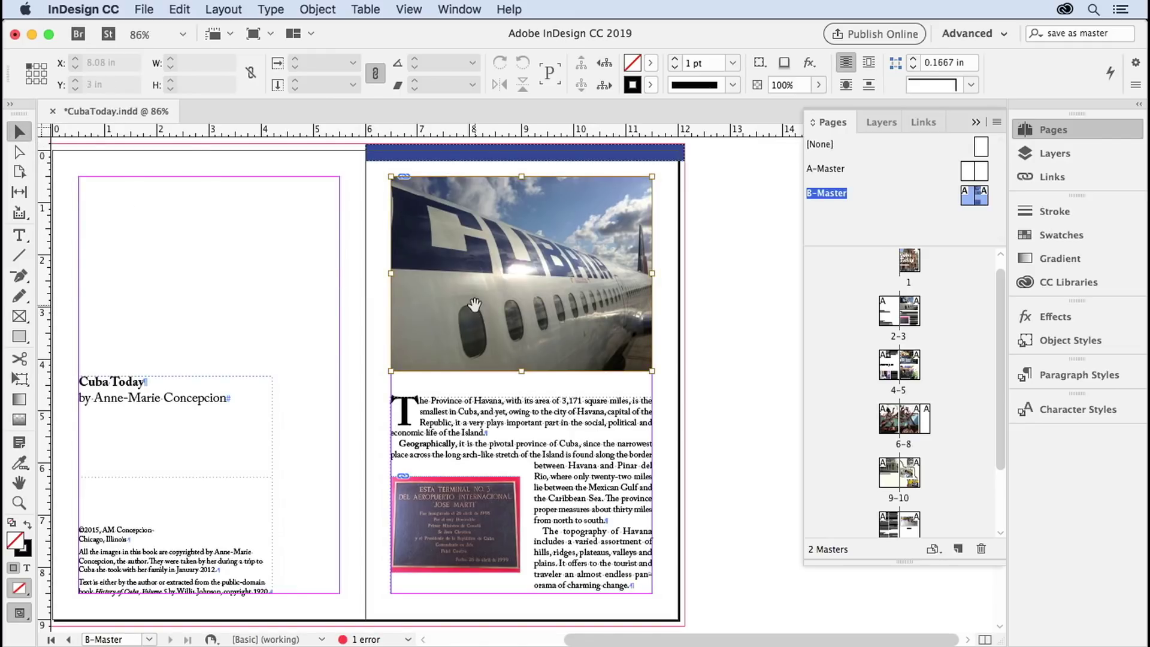
pyautogui.press('Delete')
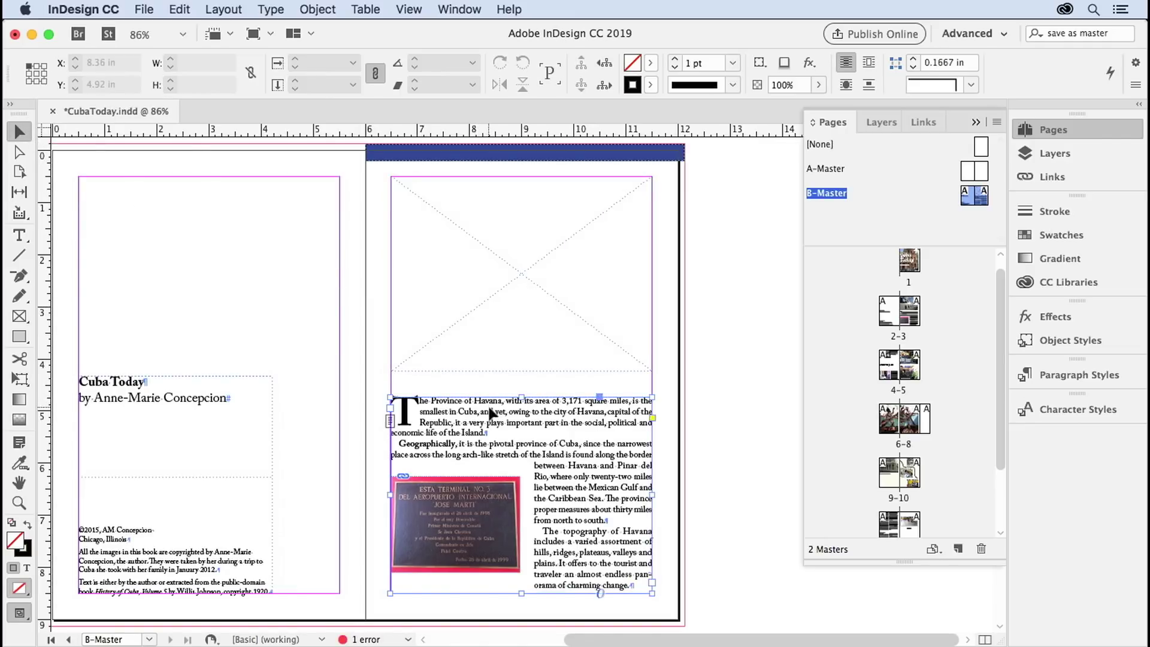
pyautogui.press('t')
pyautogui.click(489, 409)
pyautogui.hotkey('ctrl', 'a')
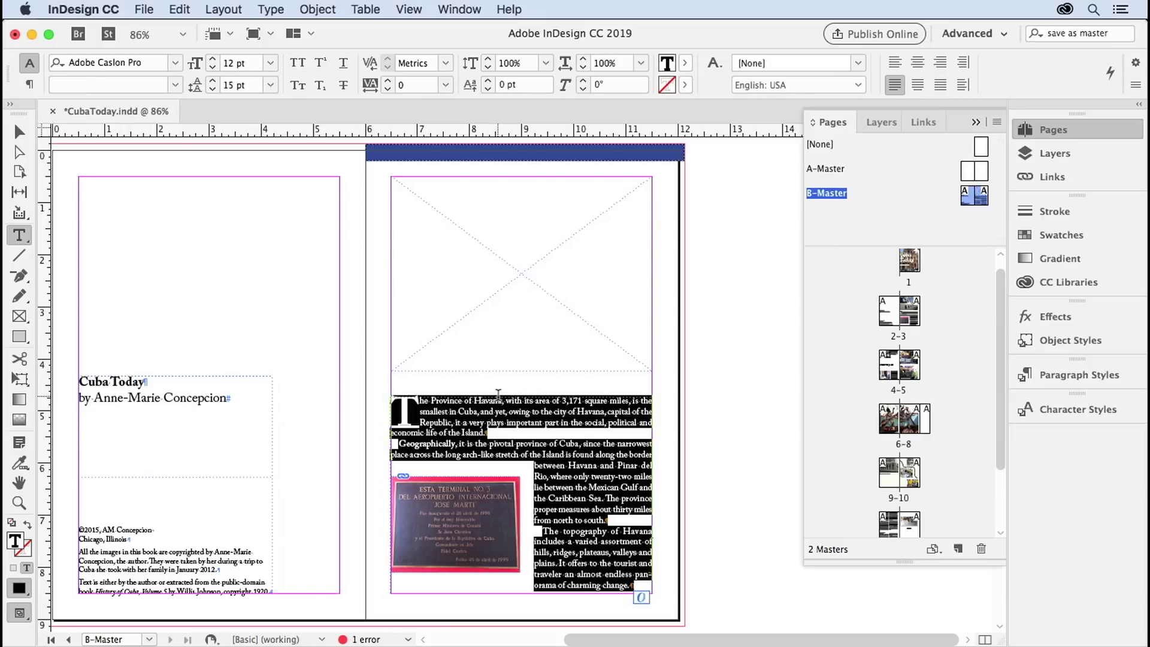
pyautogui.press('Delete')
# Delete the plaque photo and the credits text from 2015 onward on the left page.
pyautogui.click(19, 132)
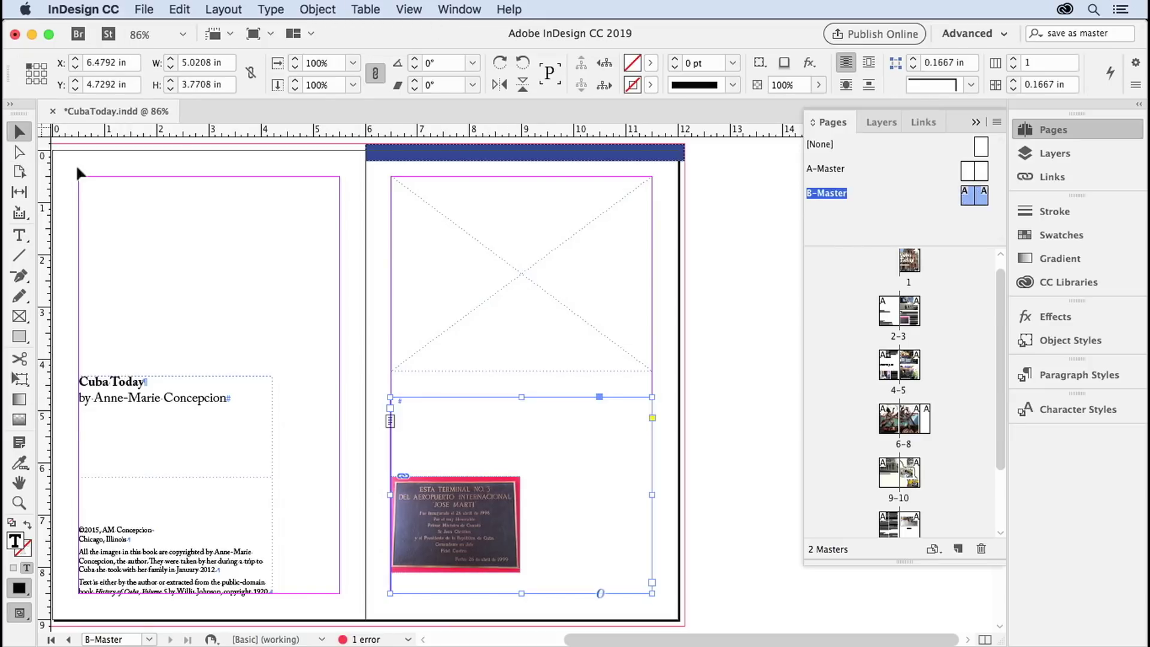
pyautogui.click(450, 497)
pyautogui.press('Delete')
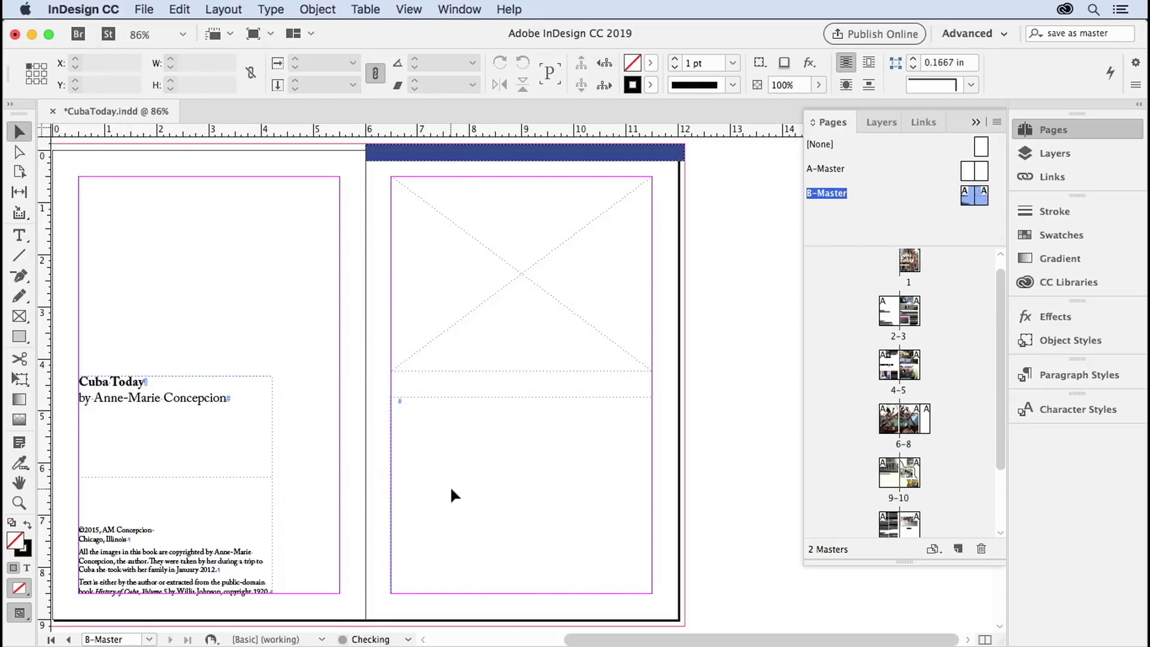
pyautogui.click(80, 550)
pyautogui.doubleClick(80, 550)
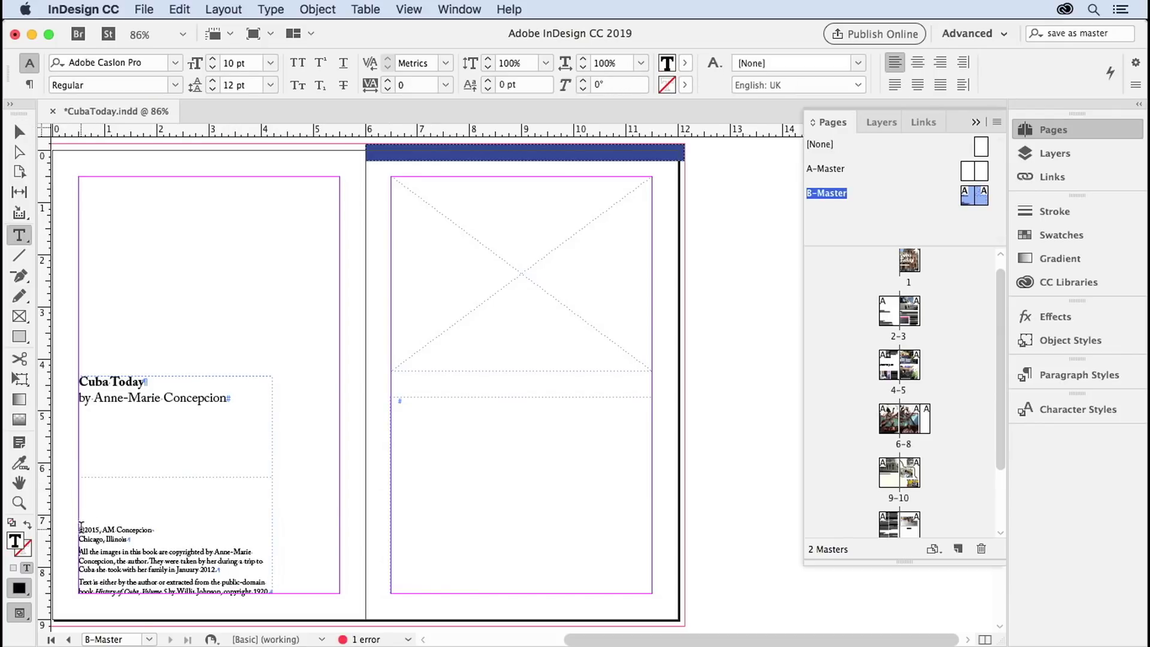
pyautogui.moveTo(84, 530); pyautogui.dragTo(273, 592)
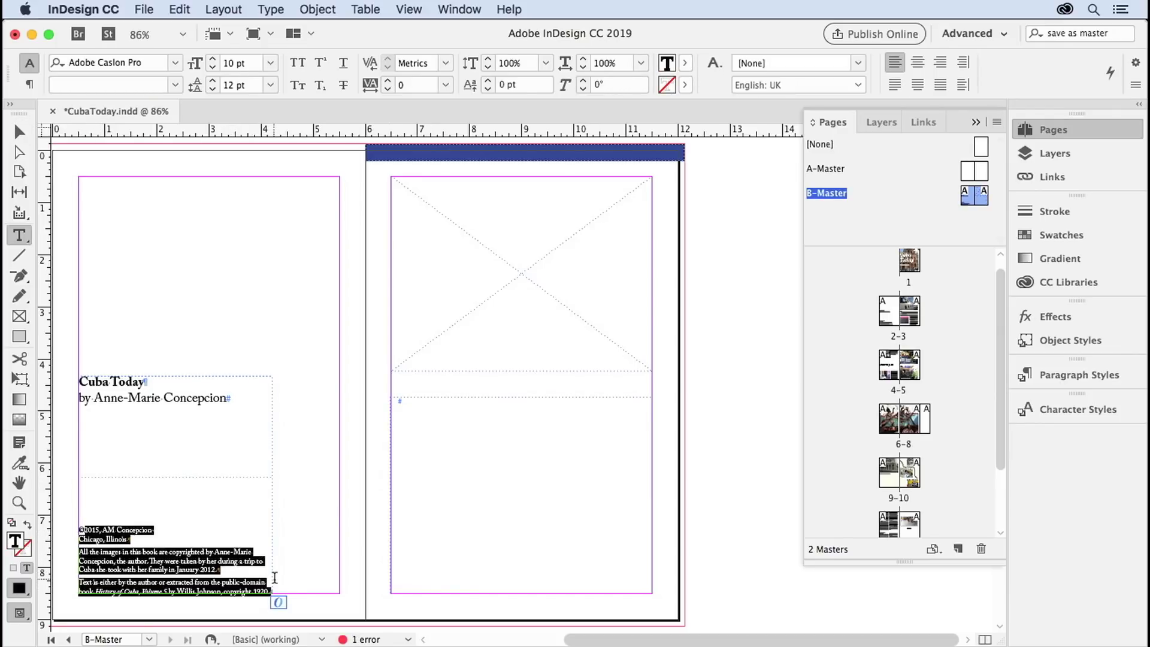
pyautogui.press('BackSpace')
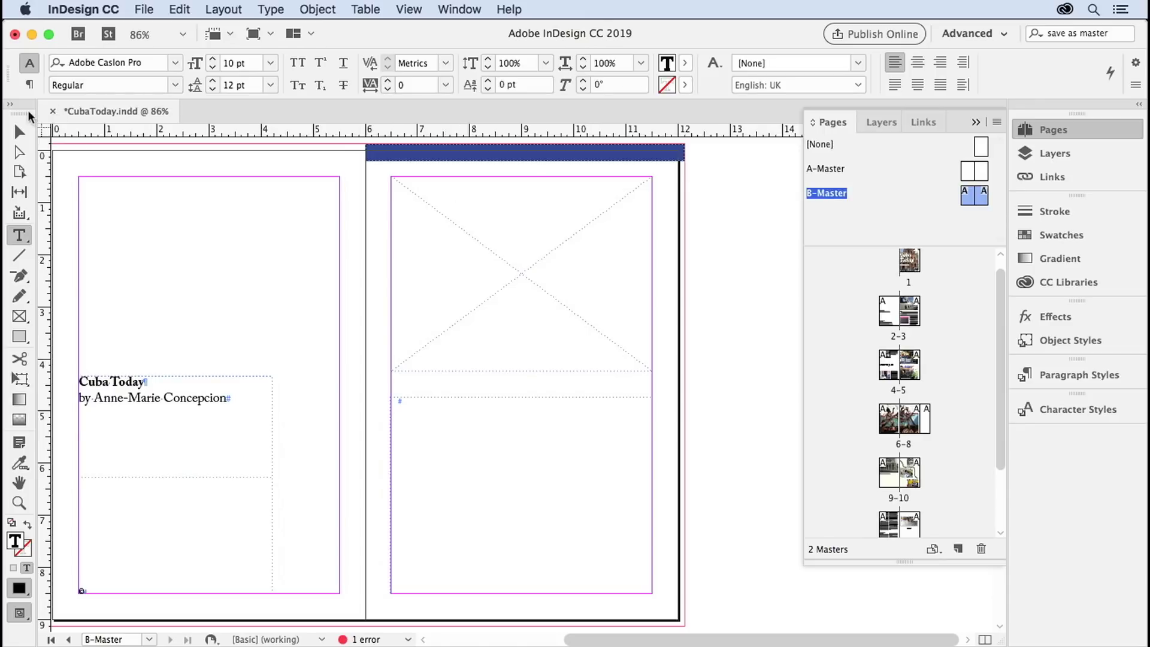
pyautogui.click(19, 131)
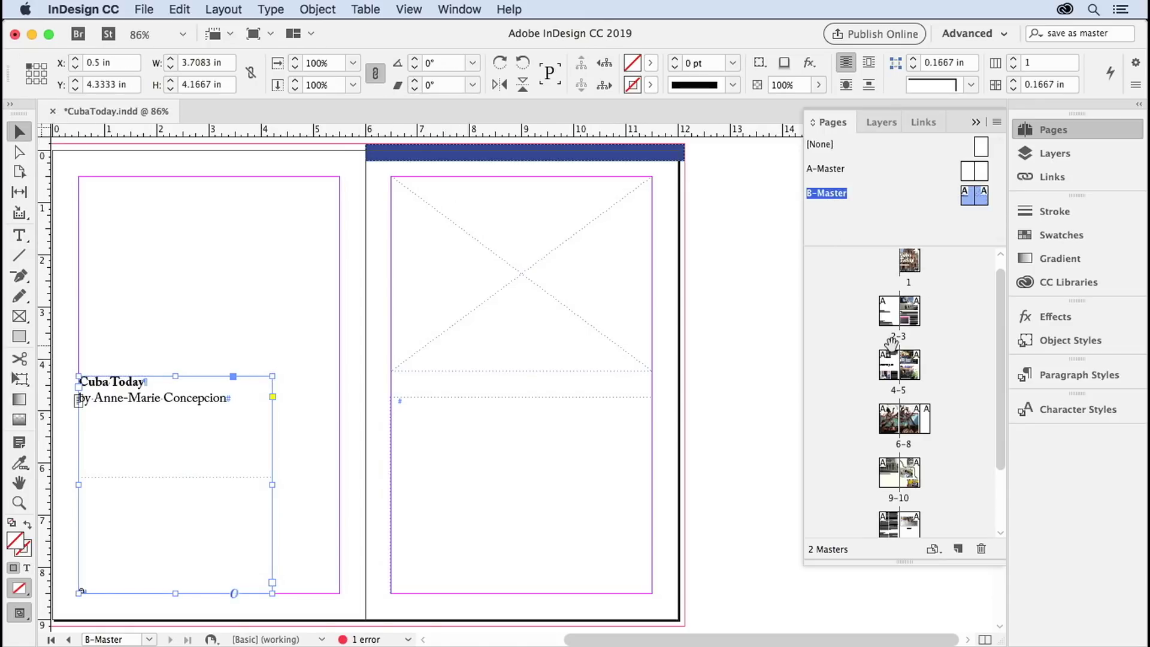
# Go to the Sombras y Sol spread 4-5 and drag it into the masters section as C-Master.
pyautogui.click(899, 388)
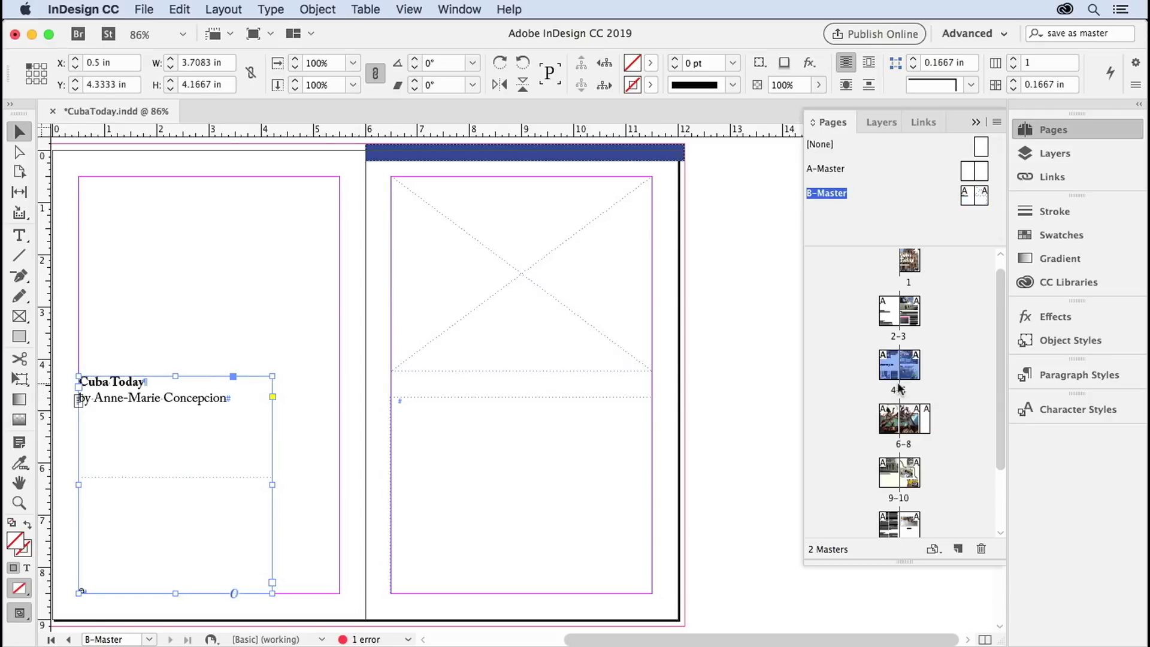
pyautogui.doubleClick(888, 367)
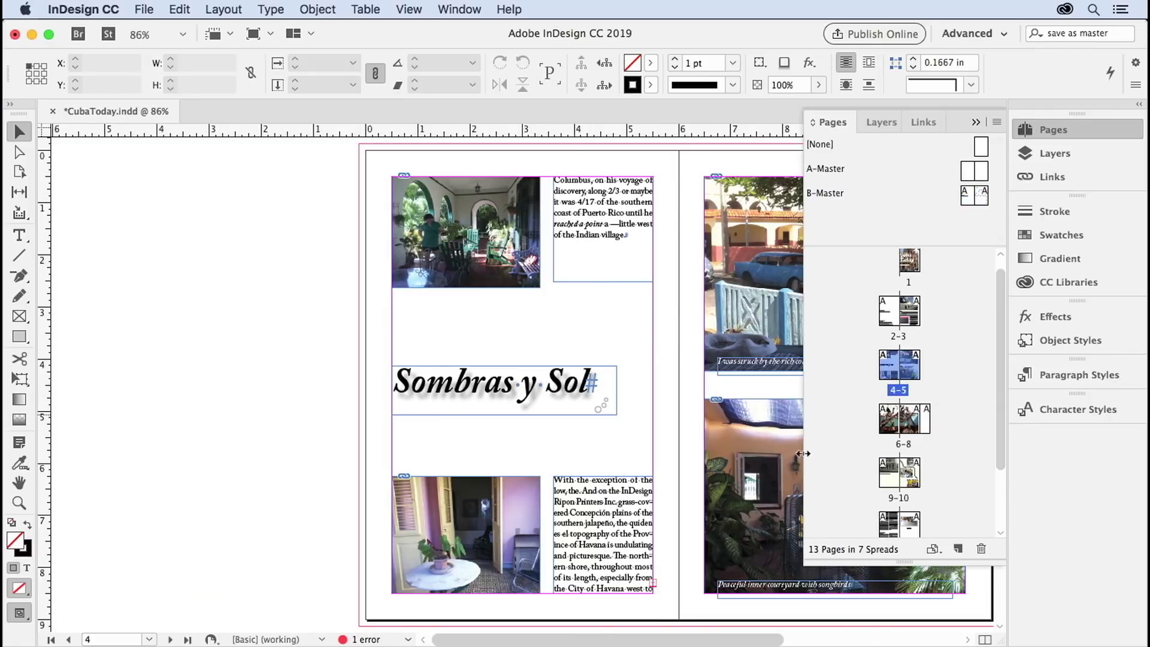
pyautogui.moveTo(726, 639); pyautogui.dragTo(781, 639)
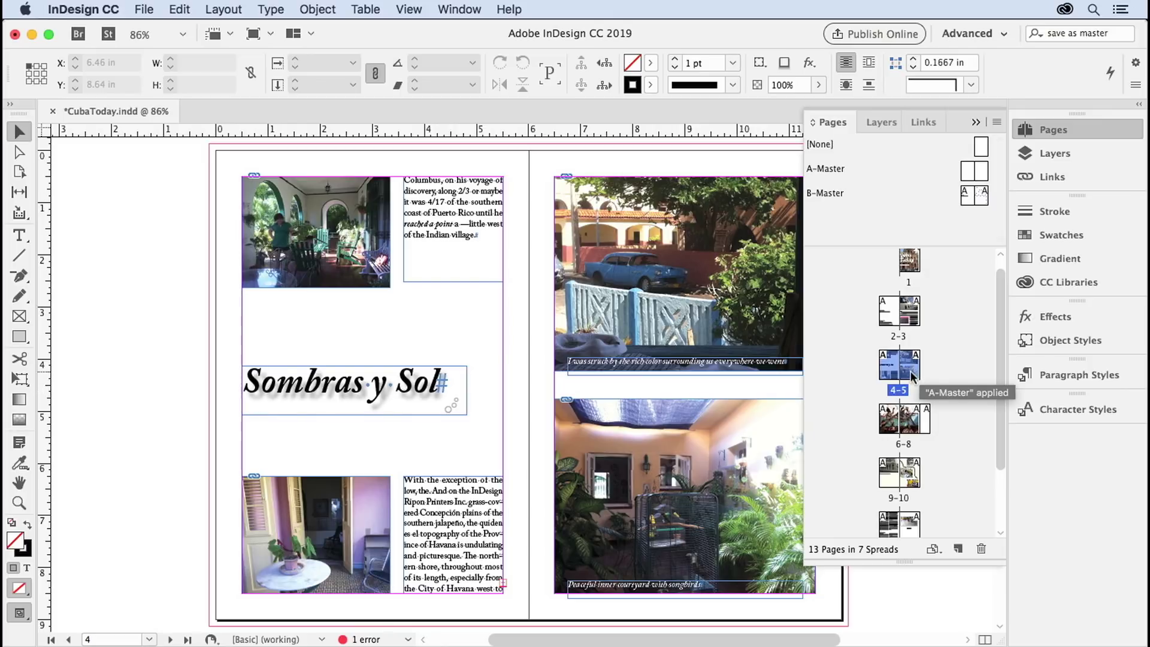
pyautogui.moveTo(898, 392); pyautogui.dragTo(903, 221)
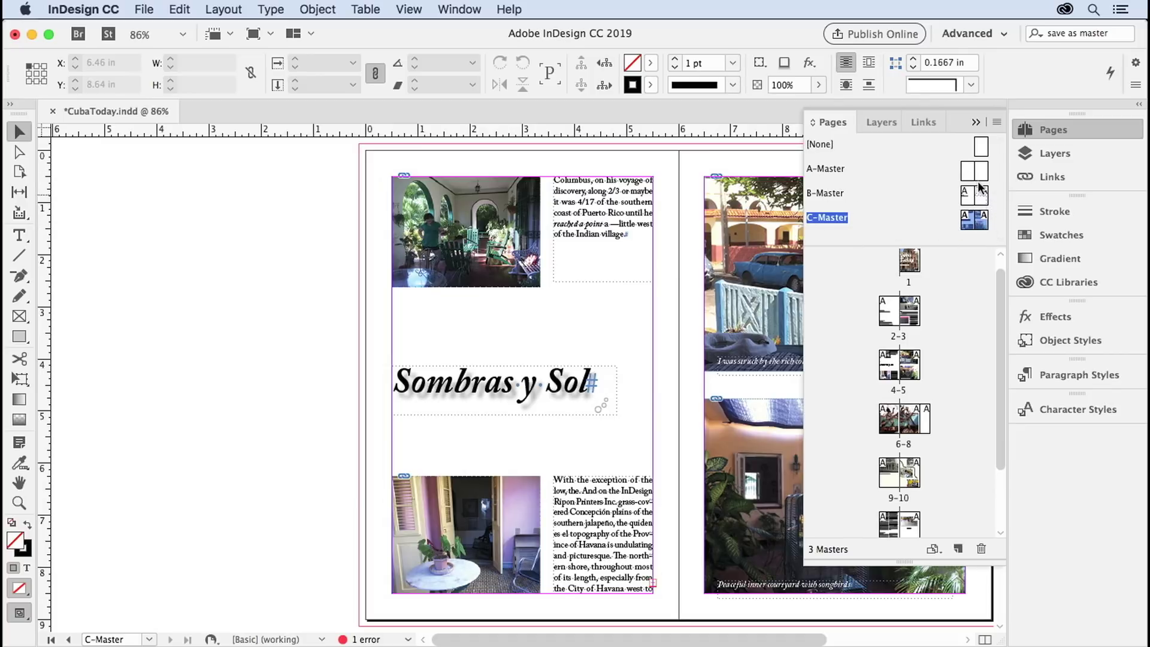
# In Master Options for C-Master, change Based on Master from A-Master to [None].
pyautogui.rightClick(818, 224)
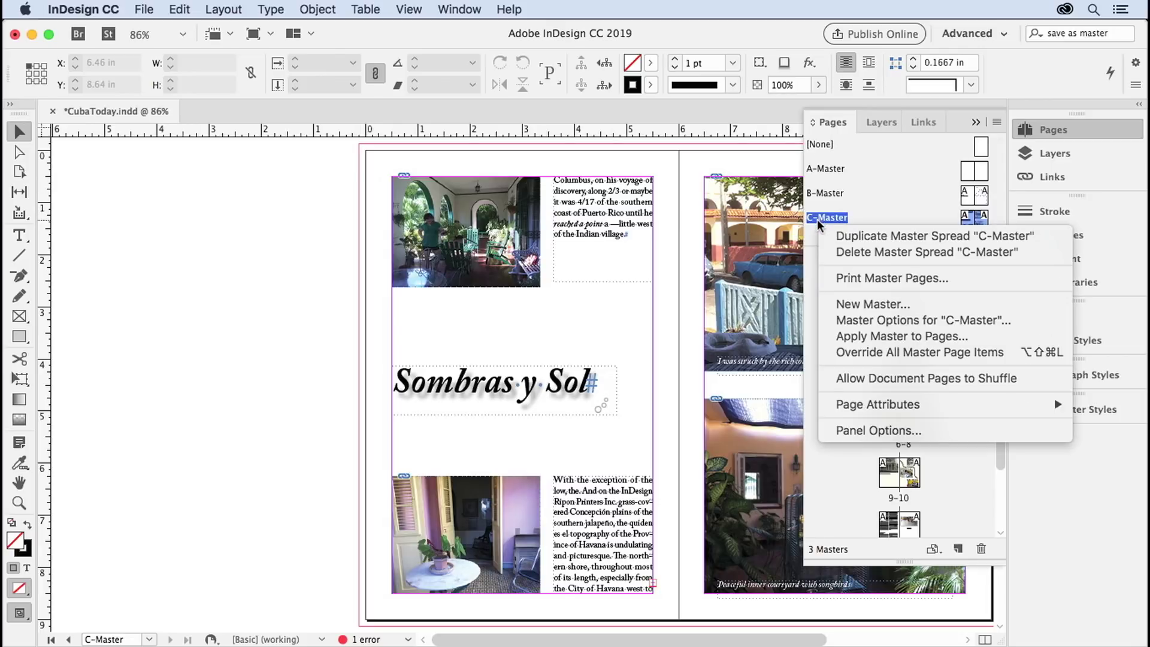
pyautogui.click(864, 326)
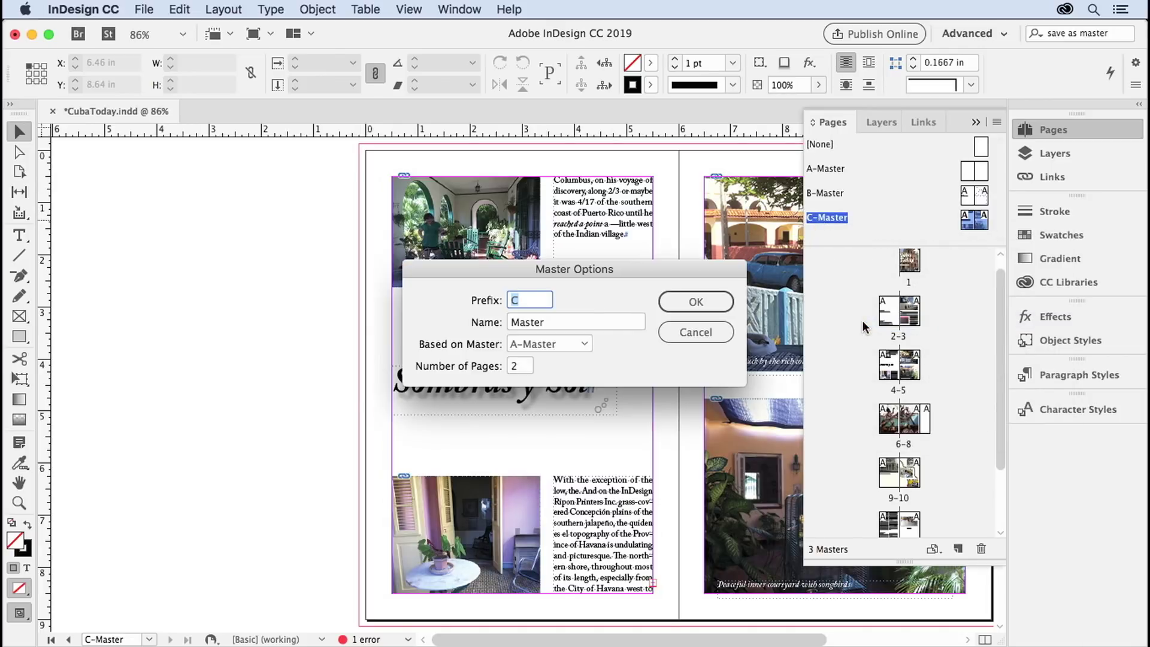
pyautogui.click(583, 345)
pyautogui.click(541, 362)
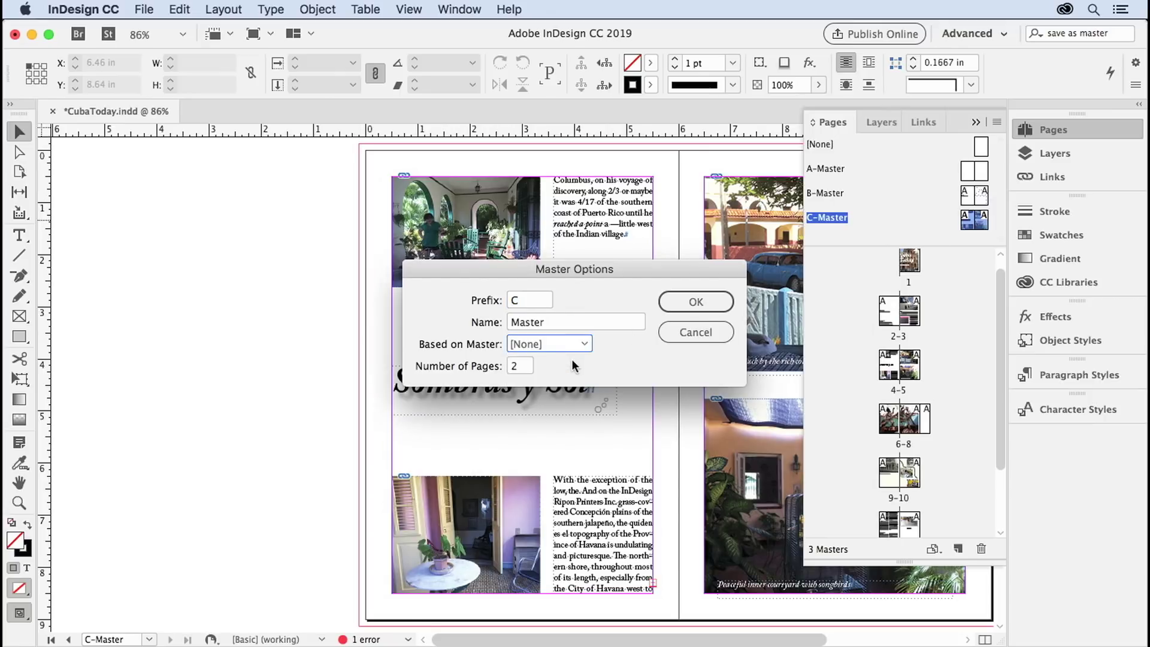
pyautogui.click(693, 304)
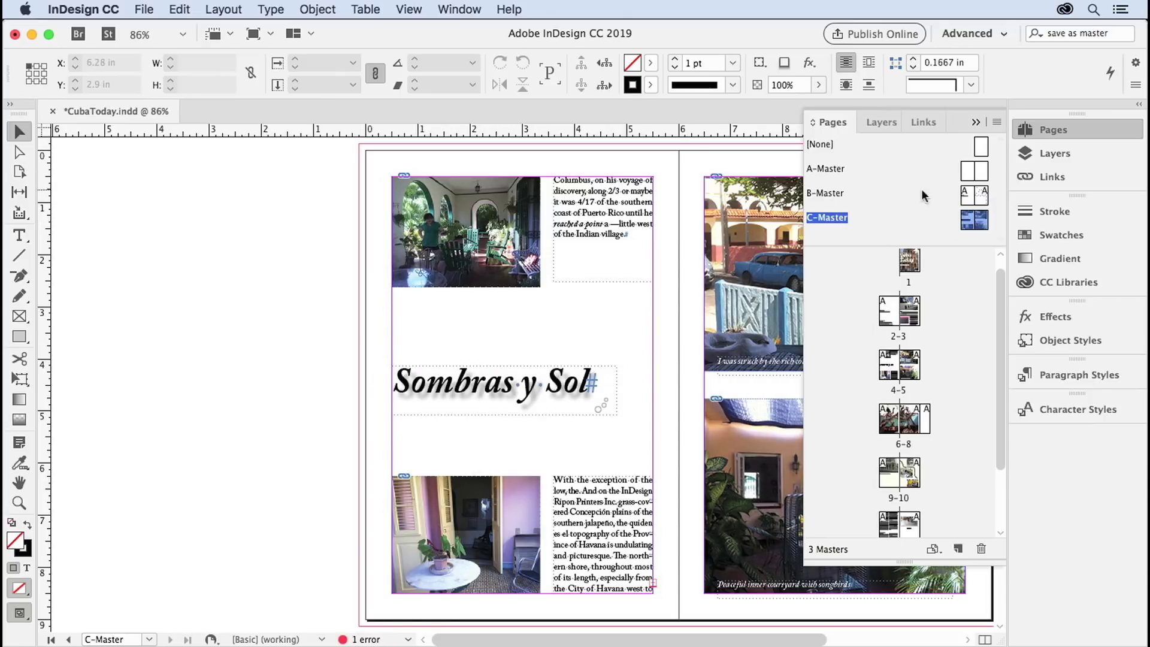